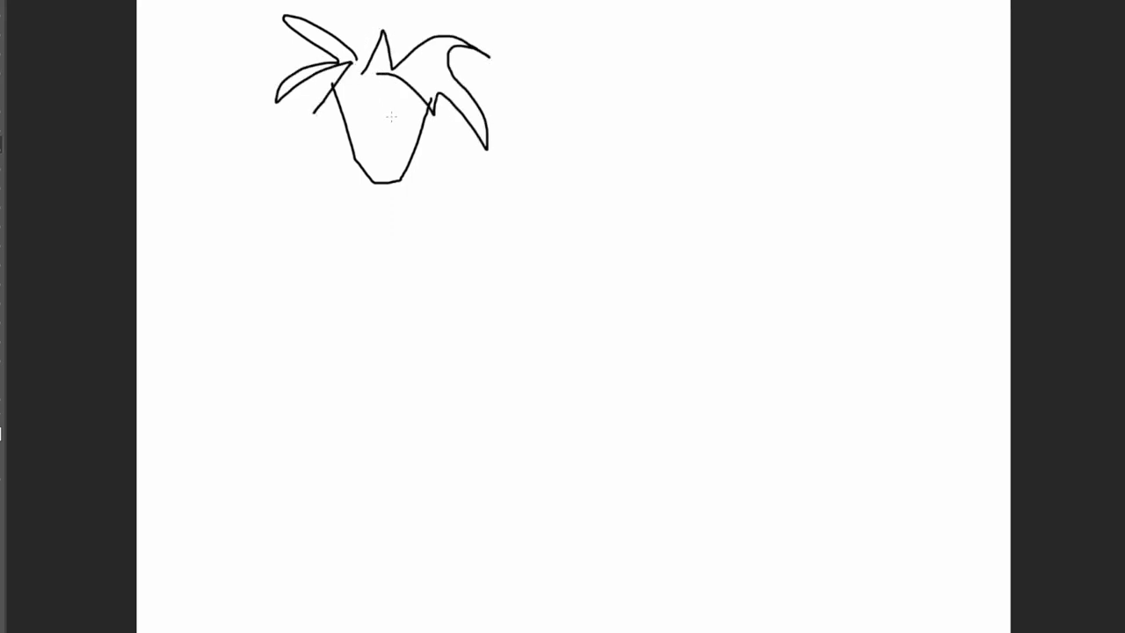
Step: Sketch the neck sides, sloping trapezius lines and collarbones beneath the spiky-haired head
mouse_move(389, 122)
left_mouse_down()
mouse_move(416, 127)
mouse_move(376, 116)
mouse_move(360, 134)
mouse_move(378, 130)
mouse_move(396, 153)
mouse_move(392, 165)
mouse_move(349, 178)
mouse_move(349, 220)
left_mouse_up()
left_click_drag(428, 147, 437, 233)
left_click_drag(342, 166, 276, 240)
left_click_drag(425, 170, 521, 238)
mouse_move(408, 248)
left_mouse_down()
mouse_move(532, 221)
mouse_move(270, 228)
left_mouse_up()
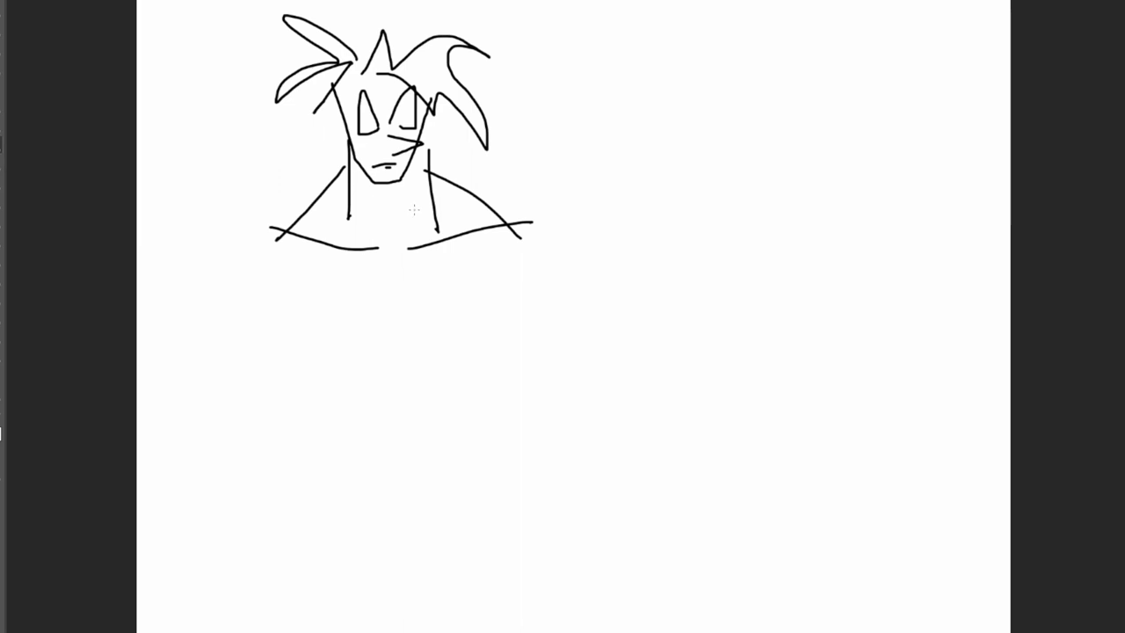
Step: Lasso the whole bust sketch, move it to the upper middle of the canvas, and deselect it
key("l")
mouse_move(611, 145)
left_mouse_down()
mouse_move(539, 62)
mouse_move(208, 167)
mouse_move(540, 220)
mouse_move(610, 145)
left_mouse_up()
mouse_move(455, 209)
left_mouse_down()
mouse_move(573, 249)
mouse_move(653, 299)
left_mouse_up()
key("ctrl+d")
key("b")
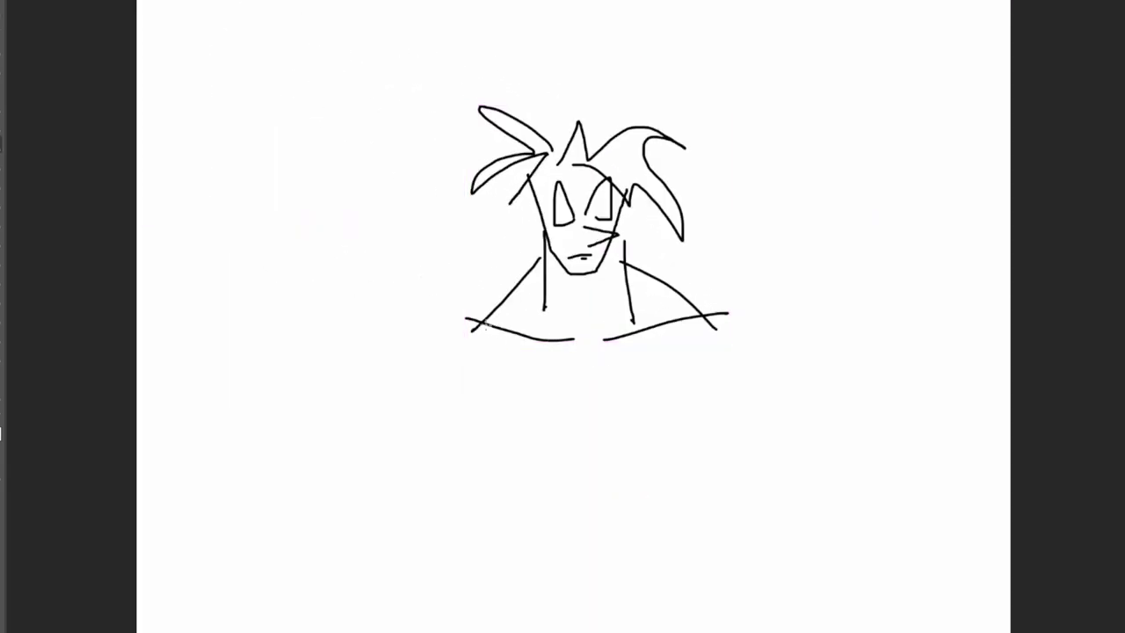
Step: Draw the rounded shoulder and upper arm on the left side of the figure, plus the lower chest contour
left_click_drag(480, 319, 439, 335)
mouse_move(473, 323)
left_mouse_down()
mouse_move(374, 365)
mouse_move(337, 466)
left_mouse_up()
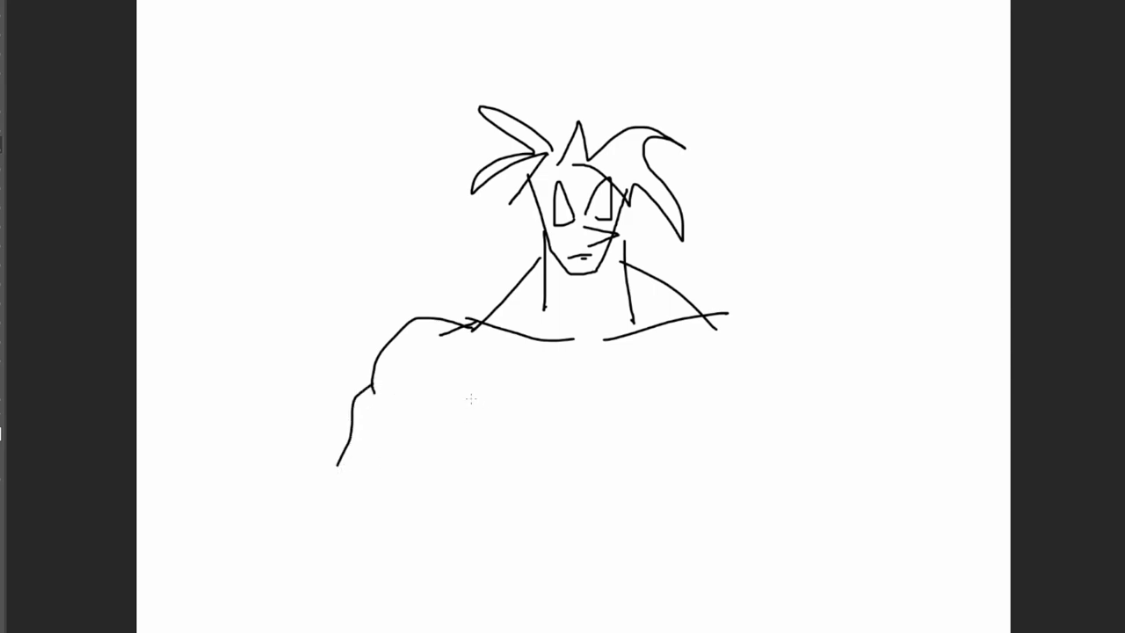
mouse_move(471, 397)
left_mouse_down()
mouse_move(416, 505)
mouse_move(385, 517)
left_mouse_up()
mouse_move(570, 464)
left_mouse_down()
mouse_move(451, 484)
mouse_move(438, 456)
mouse_move(660, 463)
mouse_move(689, 431)
left_mouse_up()
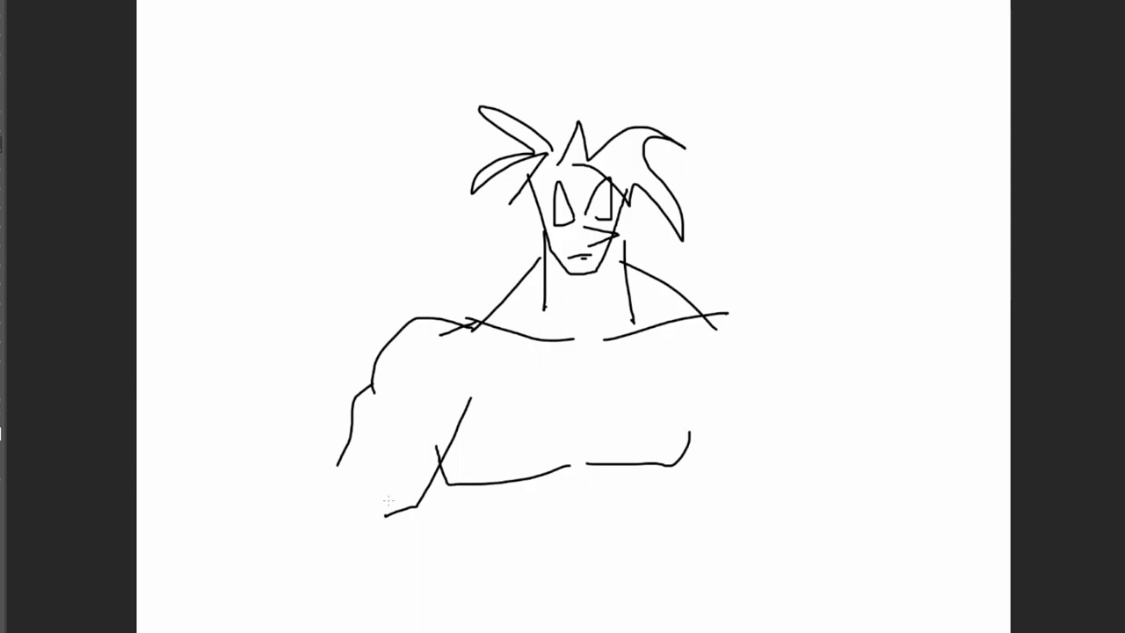
Step: Draw the elbow and forearm of the left-hand arm bending toward the waist, plus a short line for the opposite waist
left_click_drag(378, 497, 426, 580)
mouse_move(343, 455)
left_mouse_down()
mouse_move(315, 540)
mouse_move(346, 554)
mouse_move(412, 629)
left_mouse_up()
left_click_drag(380, 497, 497, 622)
left_click_drag(418, 503, 464, 582)
left_click_drag(706, 507, 677, 577)
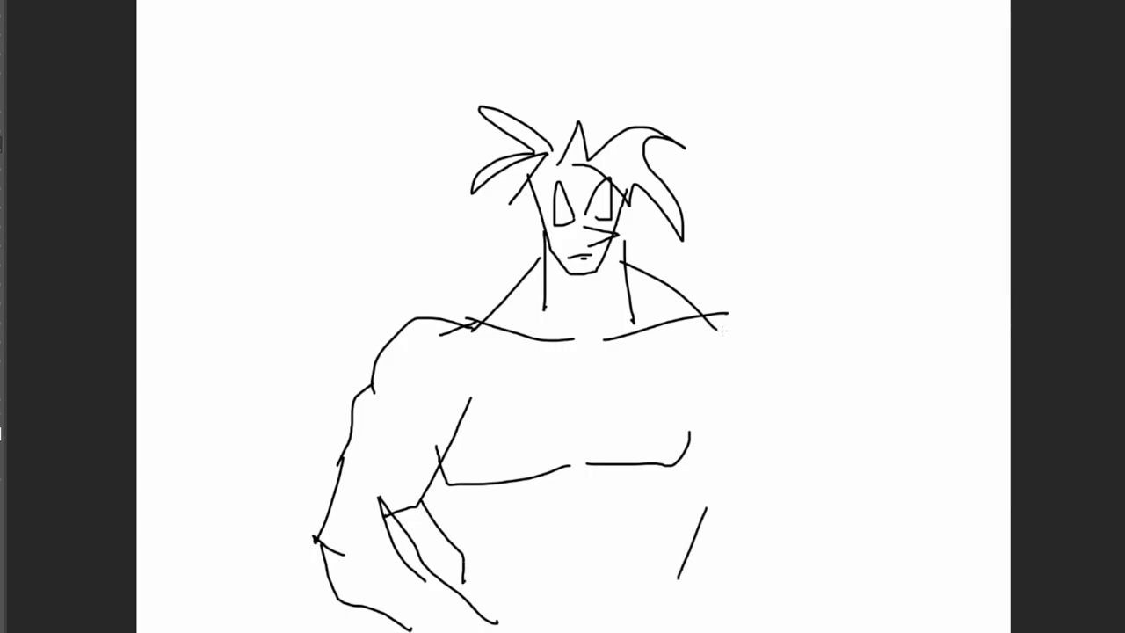
Step: Draw the opposite shoulder, upper arm and bent forearm, and add muscle lines to both forearms
left_click_drag(719, 315, 797, 394)
mouse_move(711, 318)
left_mouse_down()
mouse_move(685, 328)
mouse_move(840, 434)
left_mouse_up()
mouse_move(679, 454)
left_mouse_down()
mouse_move(732, 393)
mouse_move(750, 407)
mouse_move(784, 520)
left_mouse_up()
mouse_move(798, 382)
left_mouse_down()
mouse_move(831, 499)
mouse_move(706, 603)
left_mouse_up()
mouse_move(831, 466)
left_mouse_down()
mouse_move(858, 558)
mouse_move(767, 623)
left_mouse_up()
mouse_move(830, 524)
left_mouse_down()
mouse_move(824, 545)
mouse_move(794, 555)
left_mouse_up()
left_click_drag(359, 530, 395, 570)
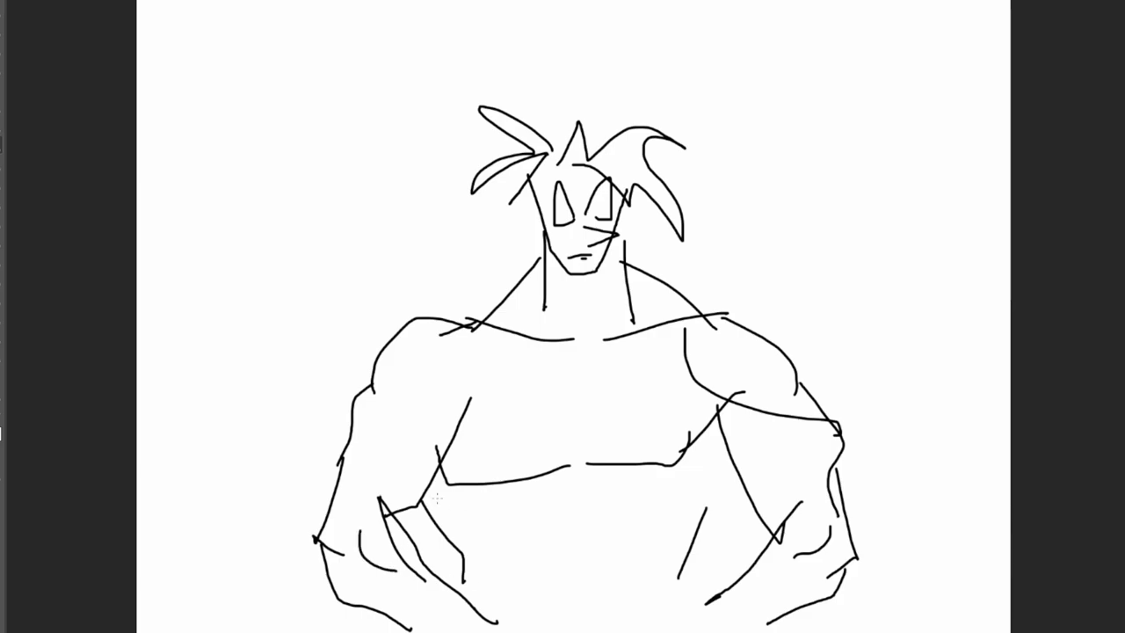
Step: Draw the outer torso contours, rib lines and abdominal muscle lines below the chest
mouse_move(736, 485)
left_mouse_down()
mouse_move(692, 561)
mouse_move(683, 622)
left_mouse_up()
left_click_drag(454, 543, 483, 626)
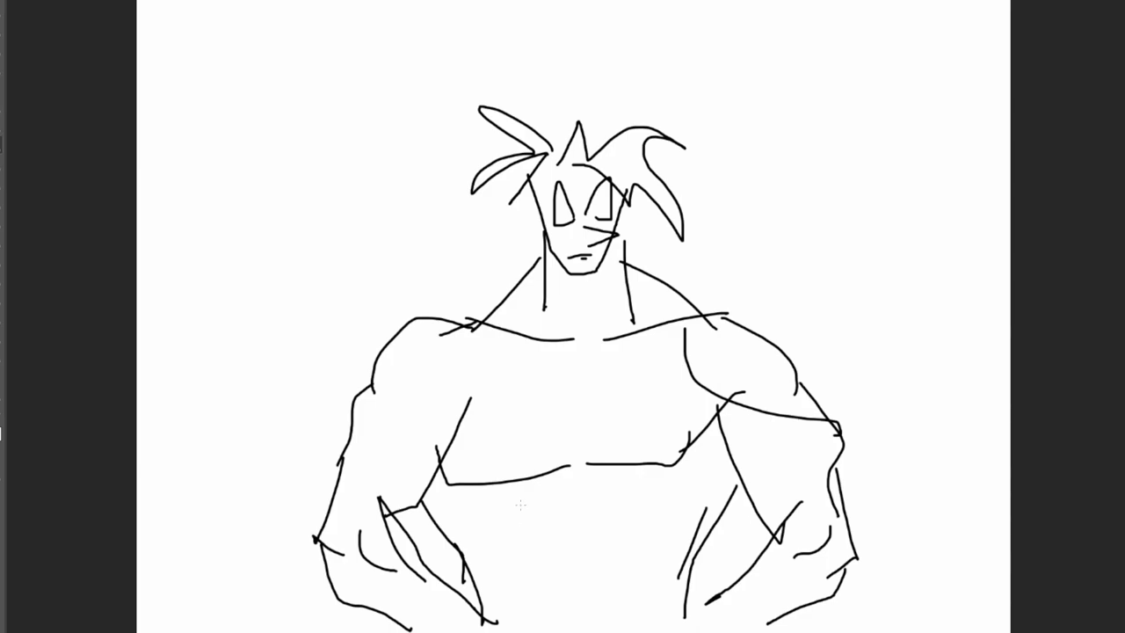
left_click_drag(520, 505, 501, 608)
left_click_drag(637, 489, 666, 583)
mouse_move(587, 486)
left_mouse_down()
mouse_move(591, 515)
mouse_move(655, 533)
left_mouse_up()
mouse_move(562, 531)
left_mouse_down()
mouse_move(550, 554)
mouse_move(530, 558)
left_mouse_up()
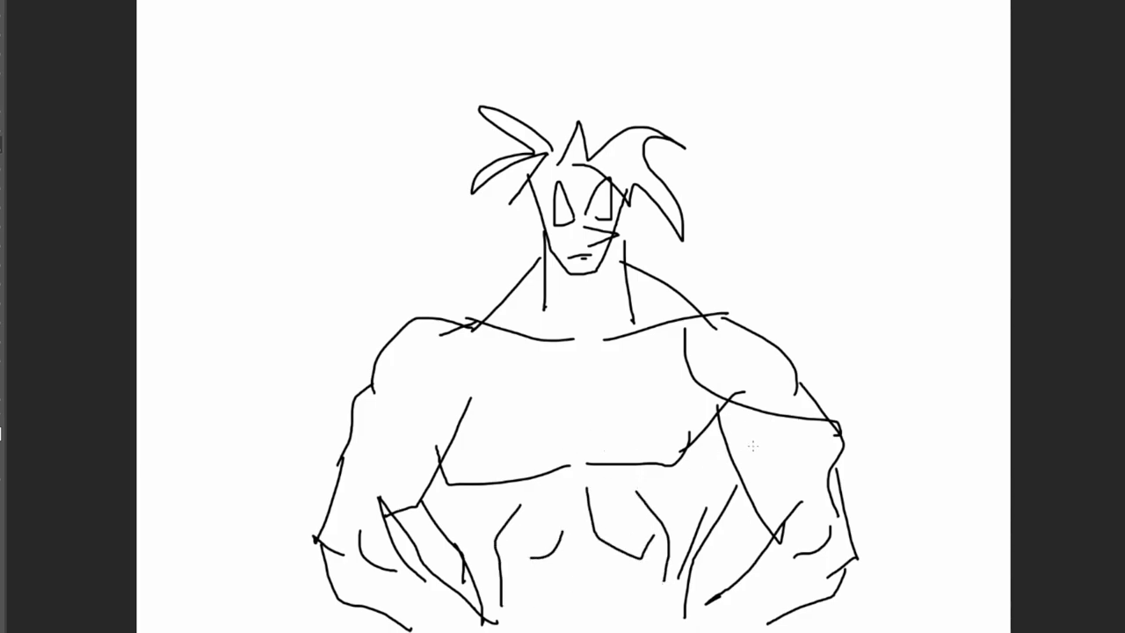
Step: Erase the overlapping construction lines across the right-hand shoulder and upper arm
key("e")
mouse_move(782, 416)
left_mouse_down()
mouse_move(811, 420)
mouse_move(773, 414)
left_mouse_up()
mouse_move(696, 371)
left_mouse_down()
mouse_move(686, 338)
mouse_move(687, 367)
left_mouse_up()
left_click_drag(695, 324, 678, 339)
left_click_drag(703, 386, 716, 403)
Step: Add the nipples, armpit creases and a vertical centre line to the chest
key("b")
left_click_drag(682, 440, 664, 447)
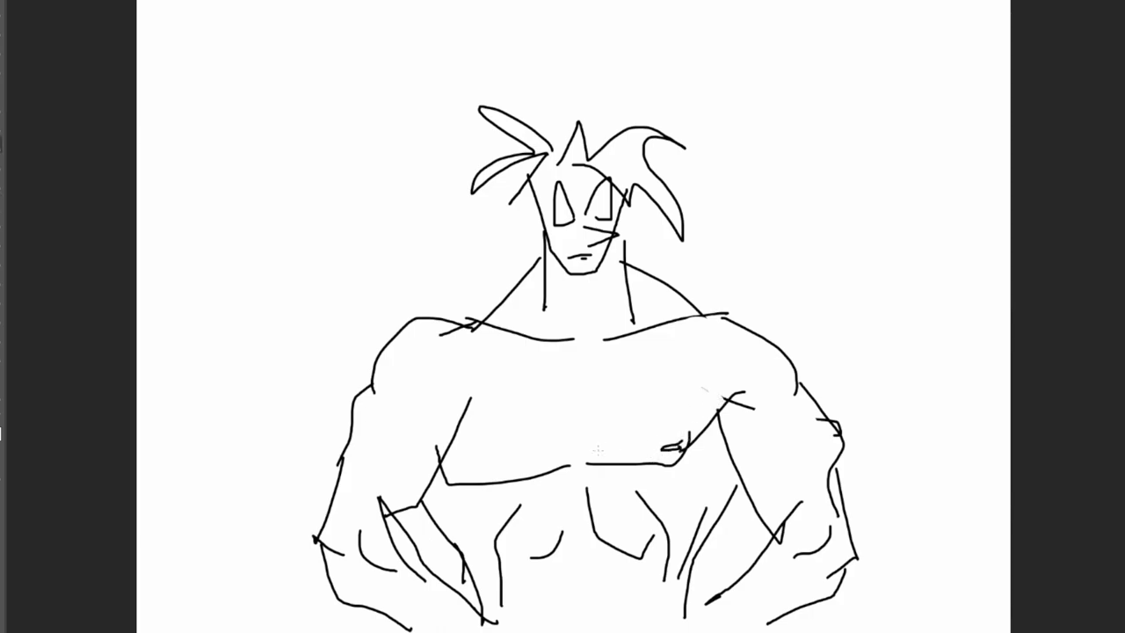
mouse_move(494, 456)
left_mouse_down()
mouse_move(483, 461)
mouse_move(506, 469)
left_mouse_up()
left_click_drag(429, 426, 437, 452)
left_click_drag(727, 387, 728, 415)
mouse_move(596, 369)
left_mouse_down()
mouse_move(595, 456)
mouse_move(579, 430)
left_mouse_up()
Step: Draw a pupil inside each of the figure's eyes
key("ctrl+minus")
key("ctrl+plus")
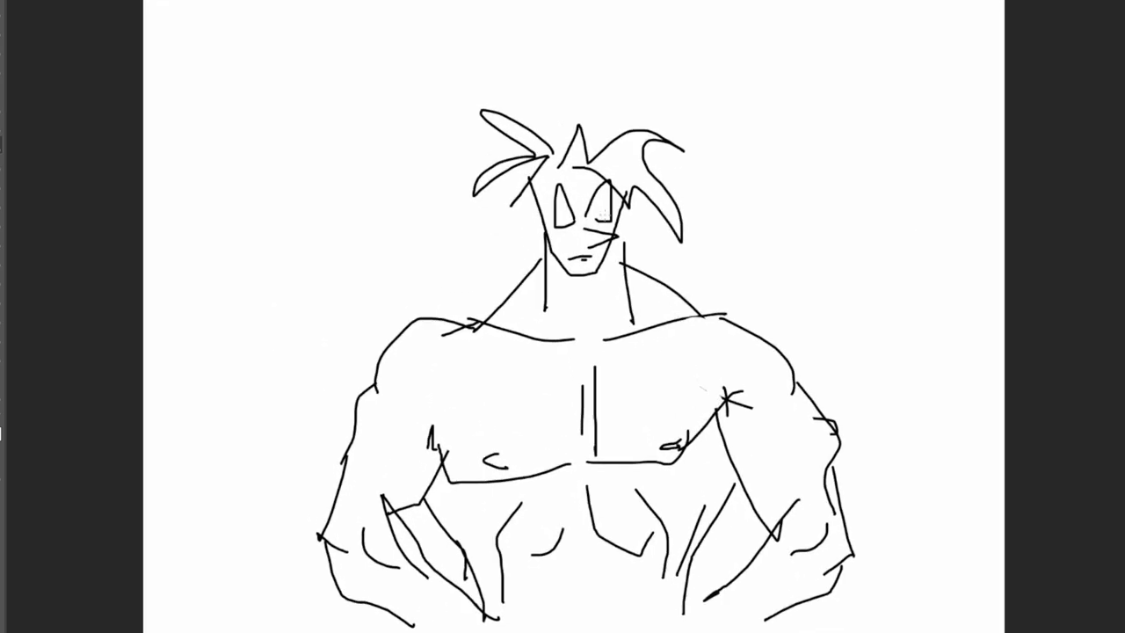
mouse_move(598, 202)
left_mouse_down()
mouse_move(597, 218)
mouse_move(563, 223)
left_mouse_up()
key("ctrl+minus")
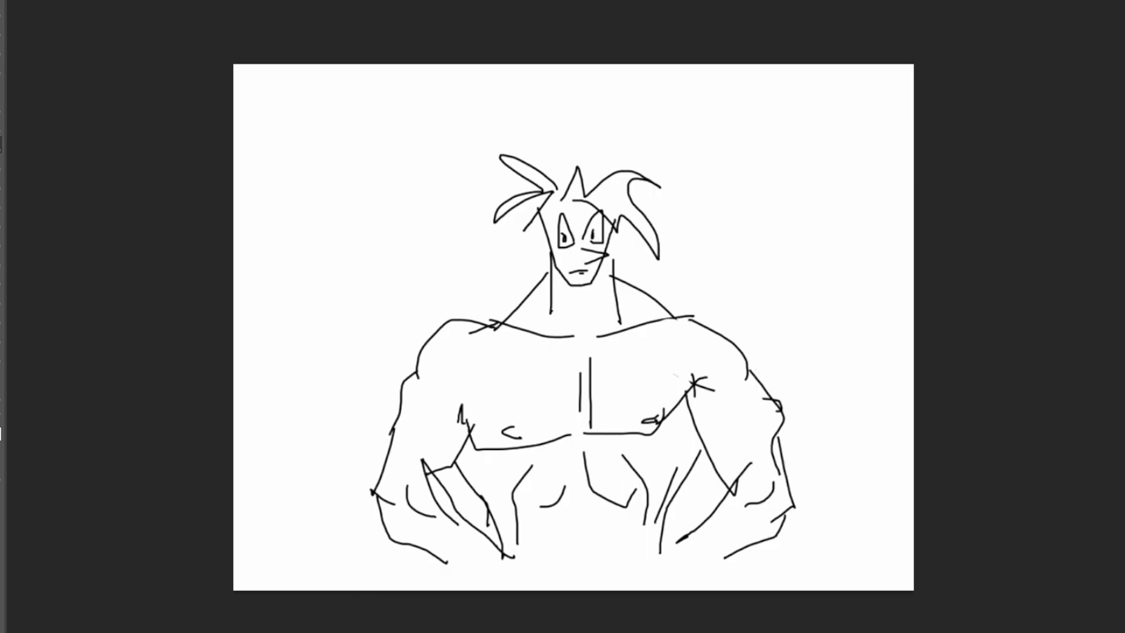
key("ctrl+plus")
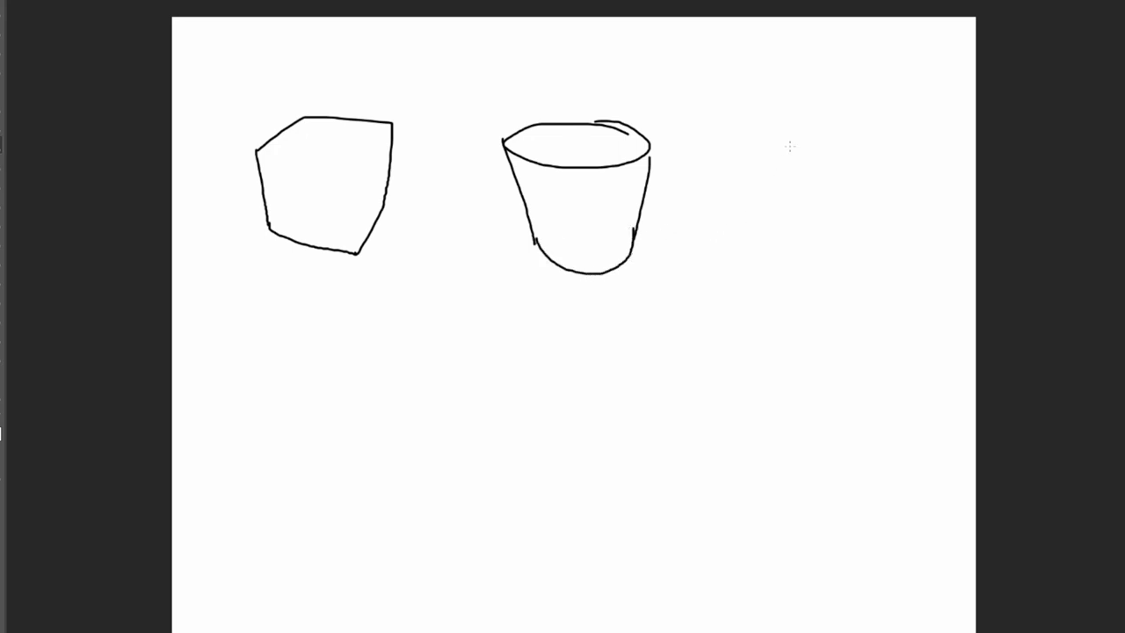
Step: Draw a round sphere outline beside the cylinder and a triangle beside the flat circle
mouse_move(883, 181)
left_mouse_down()
mouse_move(855, 144)
mouse_move(779, 150)
mouse_move(766, 224)
mouse_move(861, 273)
mouse_move(904, 216)
mouse_move(862, 143)
mouse_move(828, 141)
left_mouse_up()
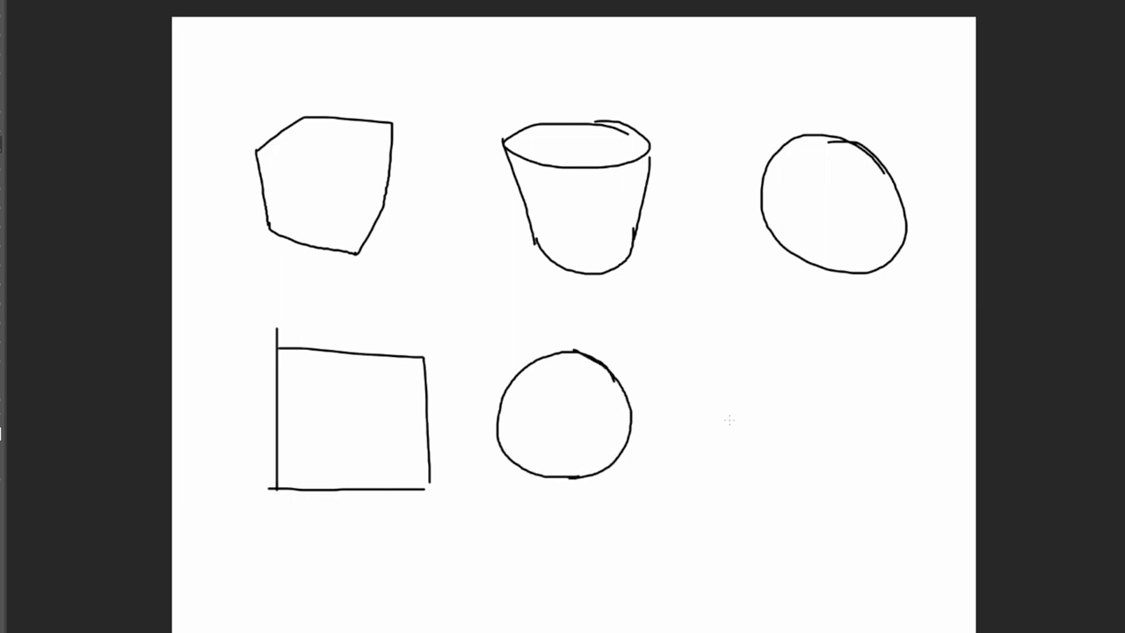
left_click_drag(759, 358, 688, 476)
left_click_drag(757, 356, 833, 475)
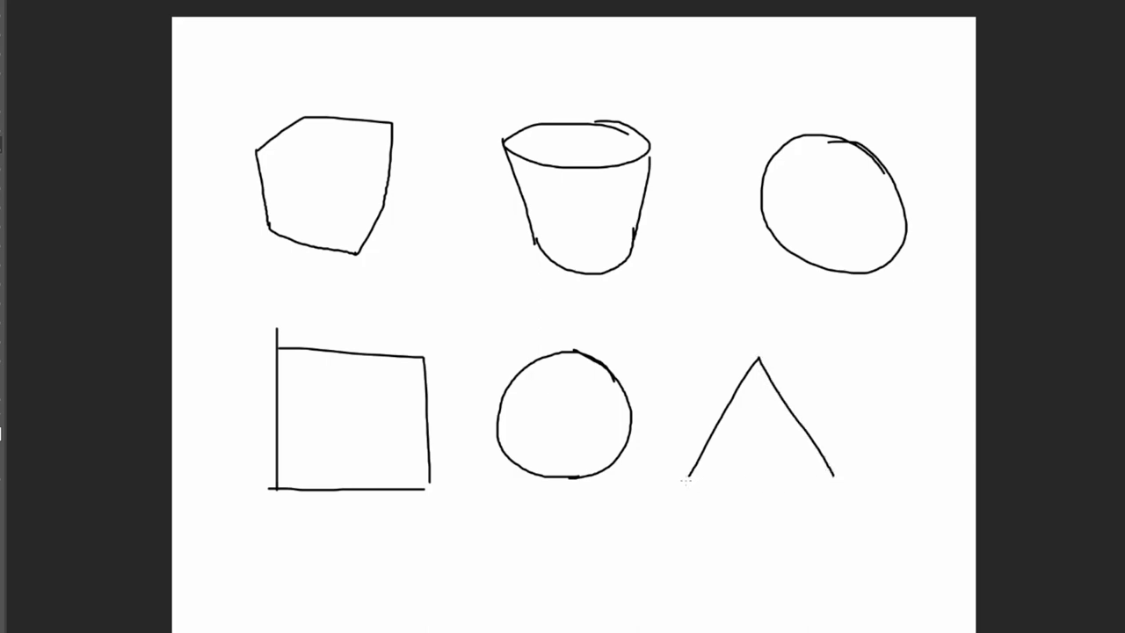
left_click_drag(689, 476, 834, 477)
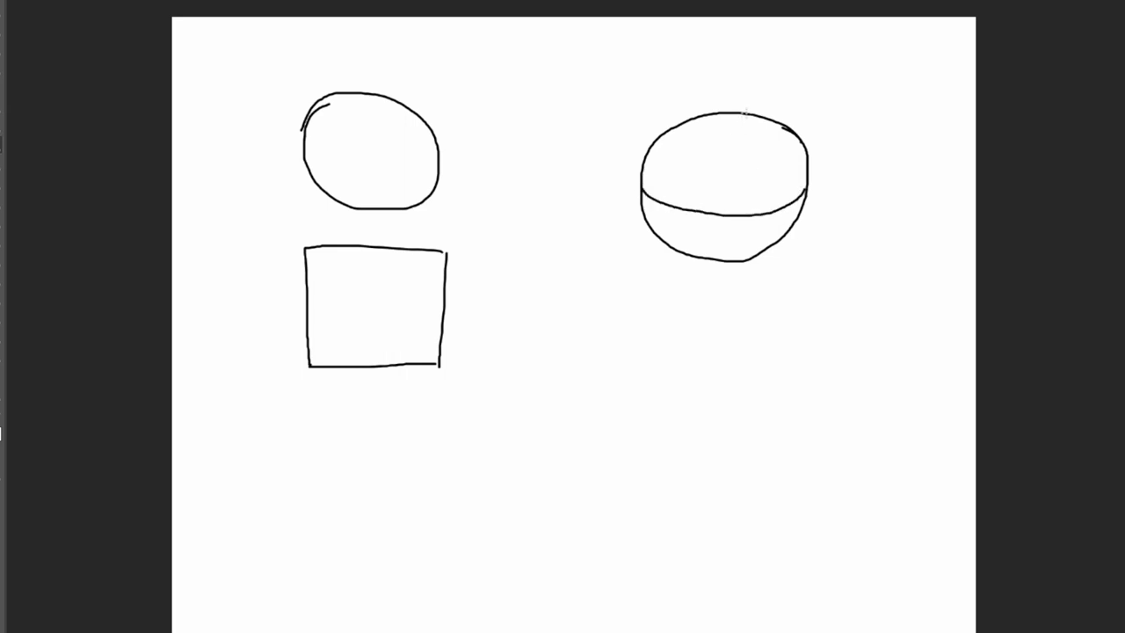
Step: Draw two vertical contour curves over the ball and drop straight lines from them for the face centre and back of the jaw
mouse_move(745, 113)
left_mouse_down()
mouse_move(712, 126)
mouse_move(687, 167)
mouse_move(681, 218)
mouse_move(695, 258)
left_mouse_up()
mouse_move(681, 123)
left_mouse_down()
mouse_move(742, 125)
mouse_move(772, 151)
mouse_move(781, 209)
mouse_move(745, 261)
left_mouse_up()
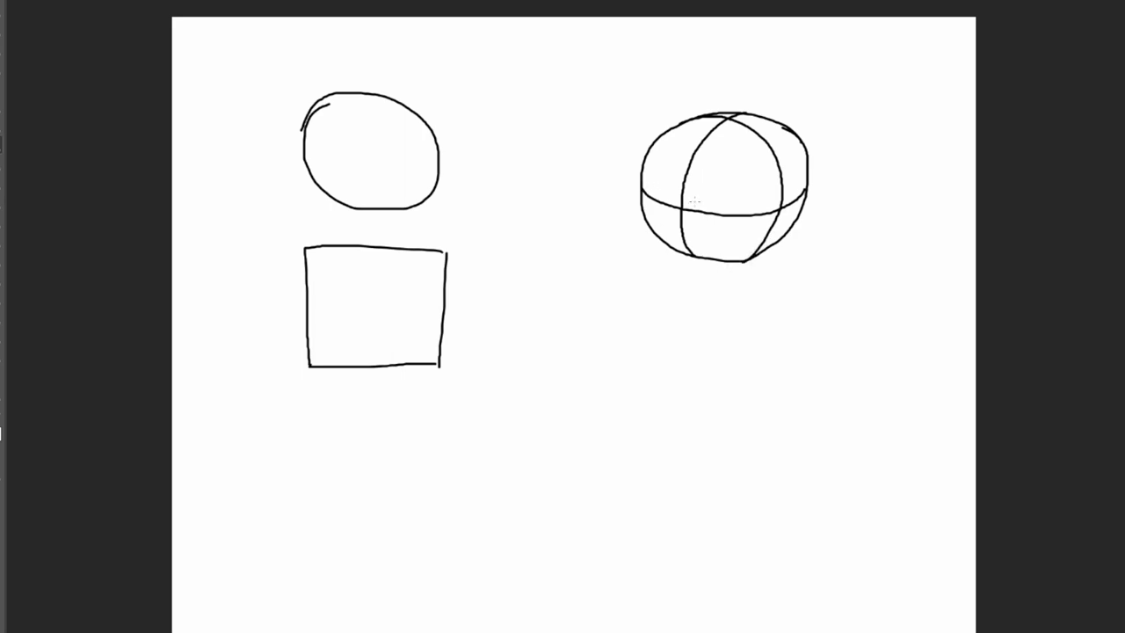
left_click_drag(685, 174, 677, 329)
left_click_drag(780, 207, 775, 267)
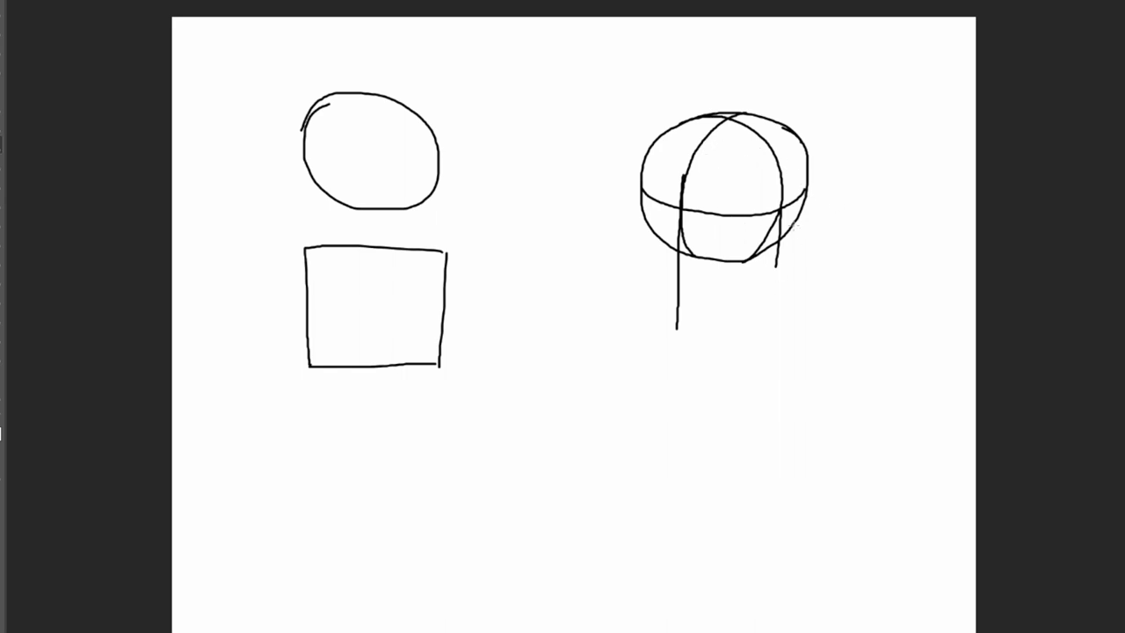
Step: Draw the slanted jawline, chin and front edge of the face below the ball to complete the head construction
mouse_move(776, 265)
left_mouse_down()
mouse_move(695, 341)
mouse_move(656, 336)
left_mouse_up()
mouse_move(640, 181)
left_mouse_down()
mouse_move(634, 306)
mouse_move(650, 334)
left_mouse_up()
key("ctrl+z")
mouse_move(641, 187)
left_mouse_down()
mouse_move(642, 321)
mouse_move(644, 335)
mouse_move(670, 336)
left_mouse_up()
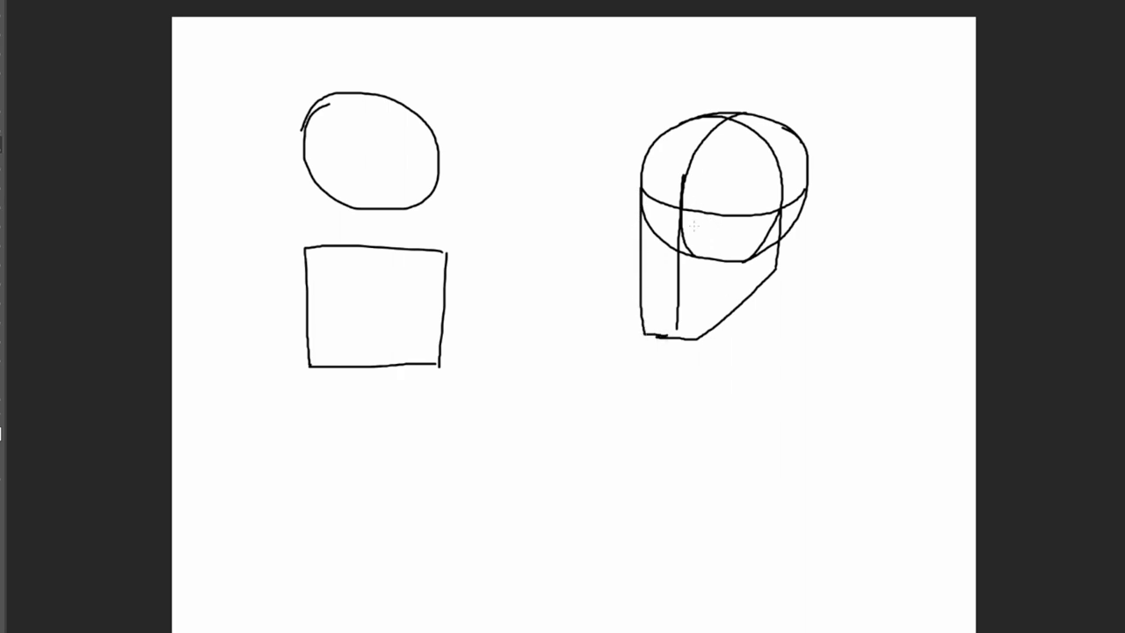
scroll(721, 228, "up", 1)
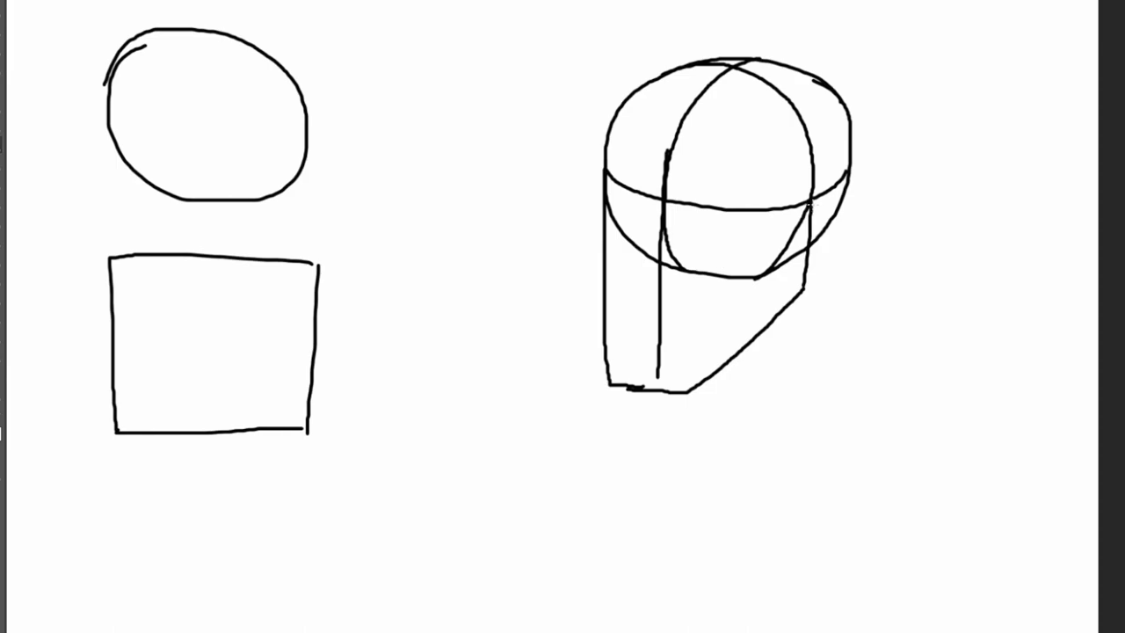
mouse_move(810, 205)
left_mouse_down()
mouse_move(854, 173)
mouse_move(850, 231)
mouse_move(831, 257)
mouse_move(807, 250)
left_mouse_up()
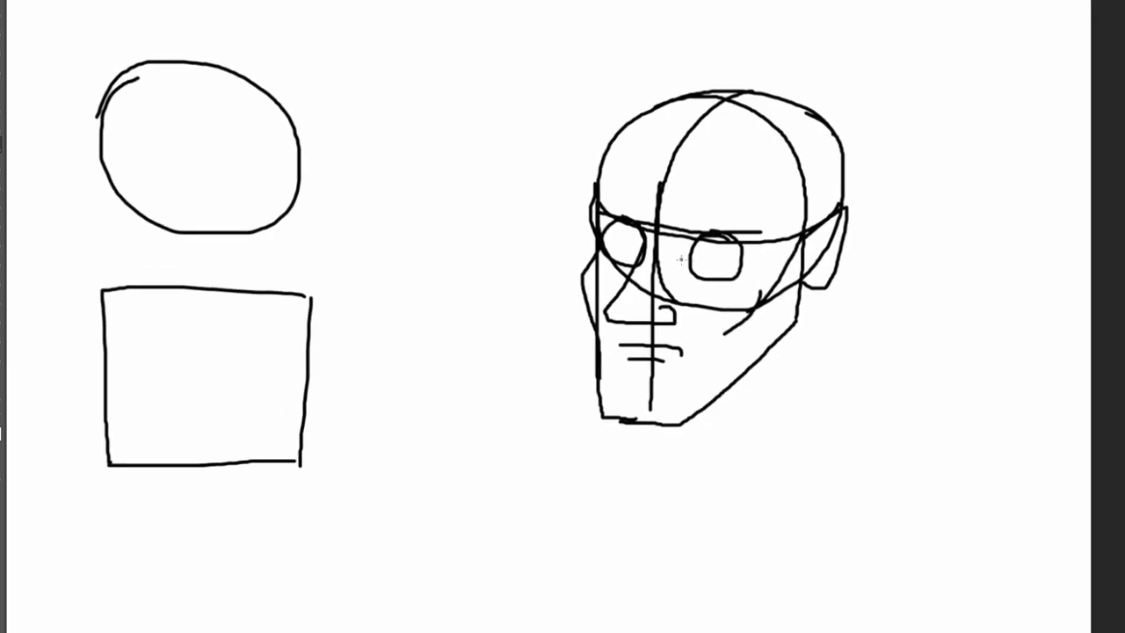
Step: Draw the upper and lower eyelid lines across both eye circles
mouse_move(680, 259)
left_mouse_down()
mouse_move(698, 247)
mouse_move(687, 260)
mouse_move(743, 253)
left_mouse_up()
mouse_move(619, 235)
left_mouse_down()
mouse_move(601, 239)
mouse_move(615, 257)
left_mouse_up()
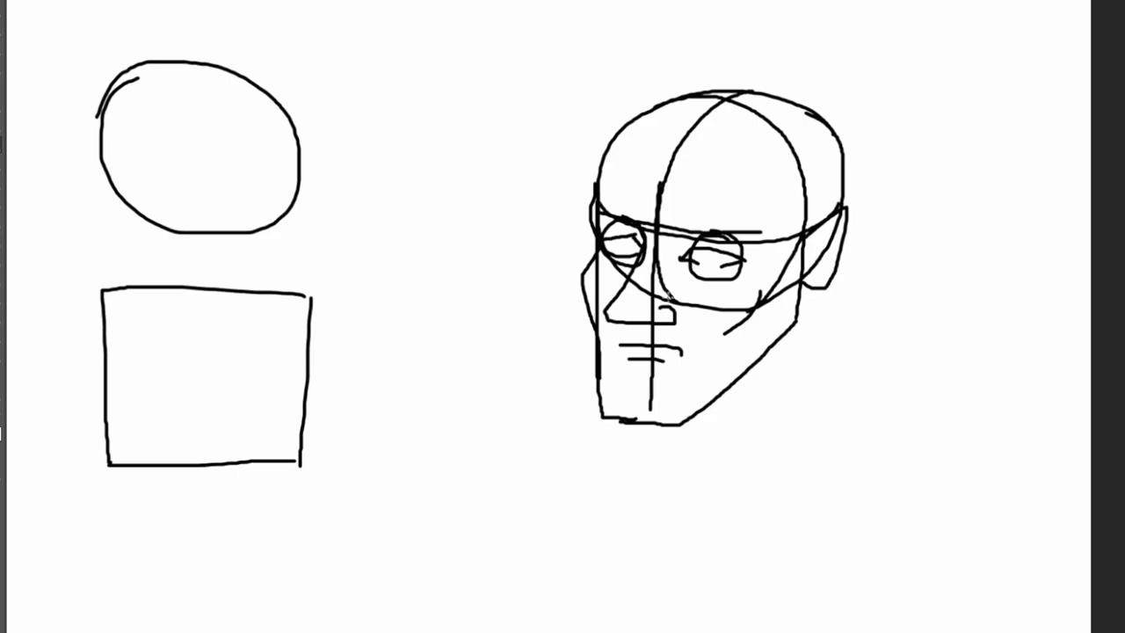
scroll(675, 313, "up", 4)
scroll(695, 322, "down", 6)
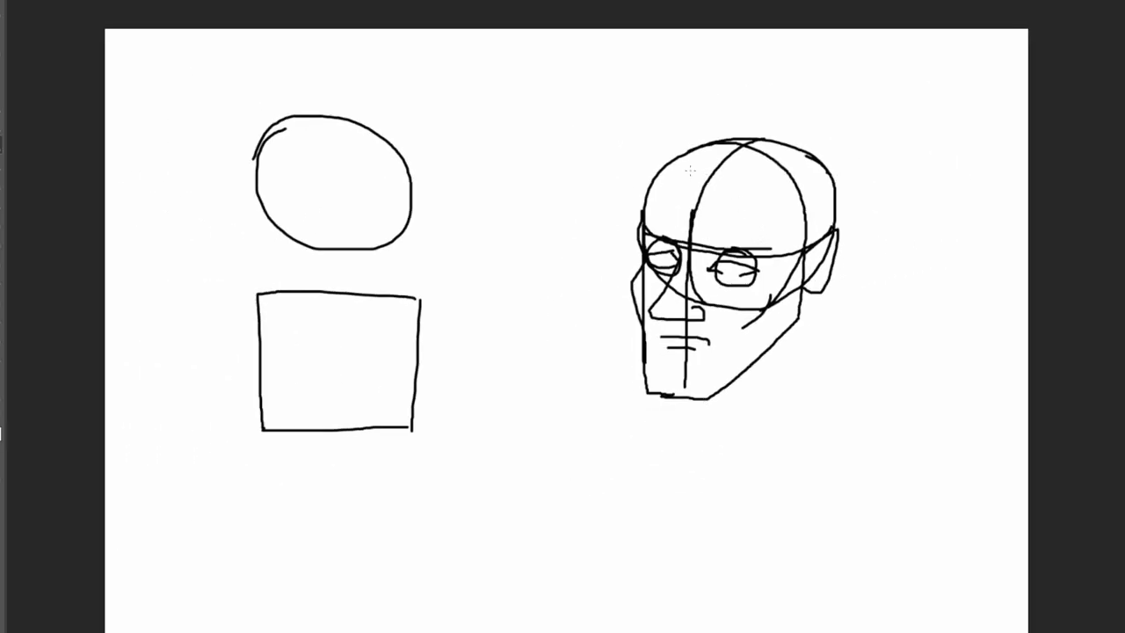
Step: Redraw the outer skull contour from the forehead over the crown to above the ear
scroll(733, 217, "up", 2)
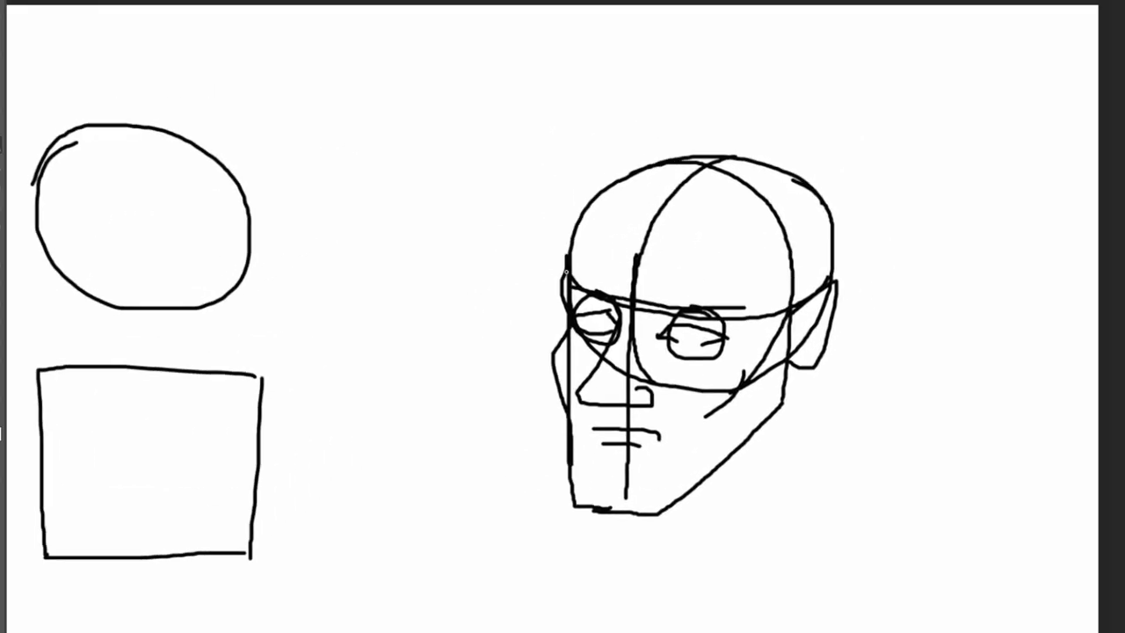
left_click_drag(571, 262, 588, 207)
key("ctrl+z")
mouse_move(562, 264)
left_mouse_down()
mouse_move(588, 189)
mouse_move(727, 156)
mouse_move(783, 167)
mouse_move(817, 193)
mouse_move(831, 253)
left_mouse_up()
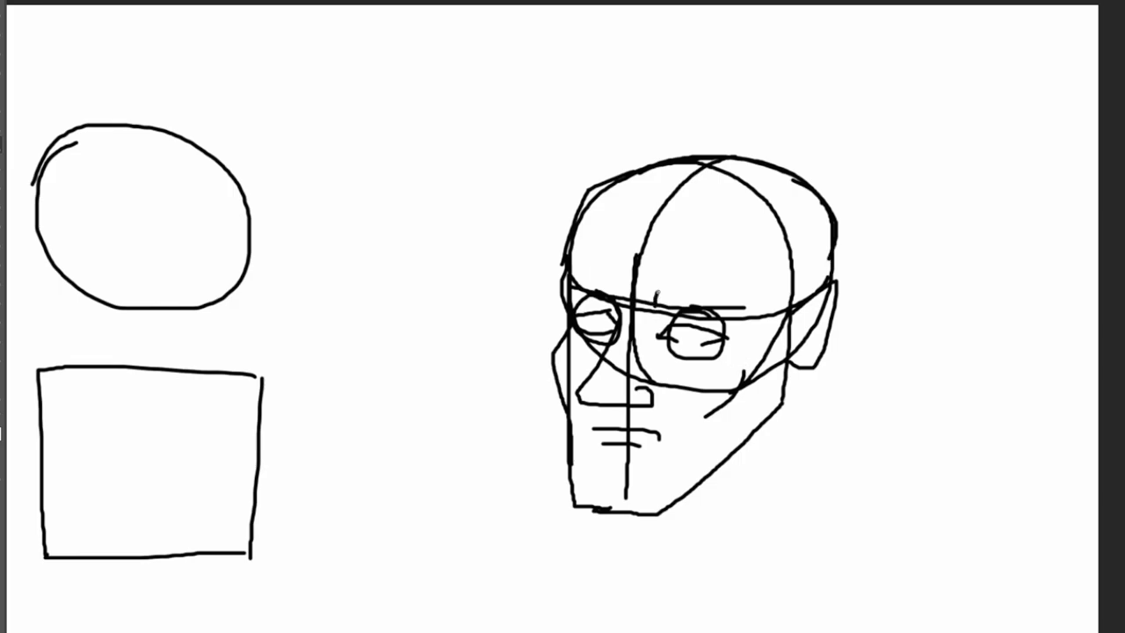
Step: Draw both eyebrows as thin angular shapes above the eyes
left_click_drag(655, 302, 747, 313)
left_click_drag(661, 306, 745, 314)
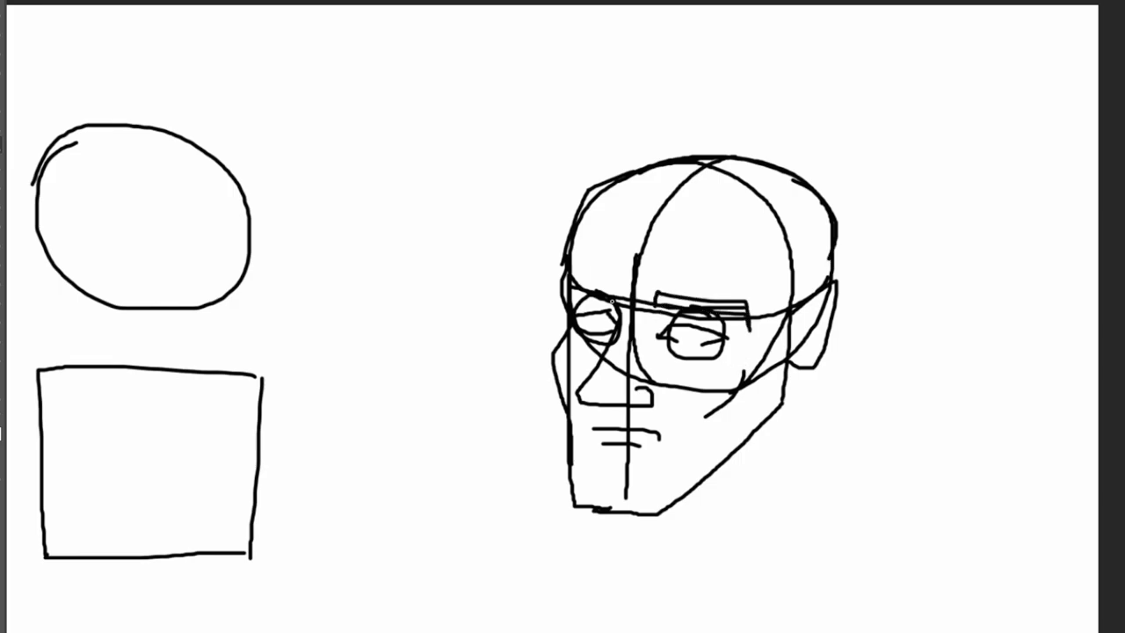
mouse_move(617, 279)
left_mouse_down()
mouse_move(580, 276)
mouse_move(574, 292)
left_mouse_up()
Step: Add a chin cleft and draw a zigzag hairline across the forehead down to the ear
left_click_drag(615, 488, 619, 510)
mouse_move(637, 204)
left_mouse_down()
mouse_move(654, 230)
mouse_move(733, 196)
mouse_move(759, 216)
mouse_move(787, 249)
mouse_move(760, 283)
mouse_move(782, 299)
mouse_move(778, 347)
left_mouse_up()
left_click_drag(636, 200, 601, 206)
Step: Erase the leftover construction lines inside the hair area of the head
key("e")
mouse_move(687, 190)
left_mouse_down()
mouse_move(671, 194)
mouse_move(720, 174)
left_mouse_up()
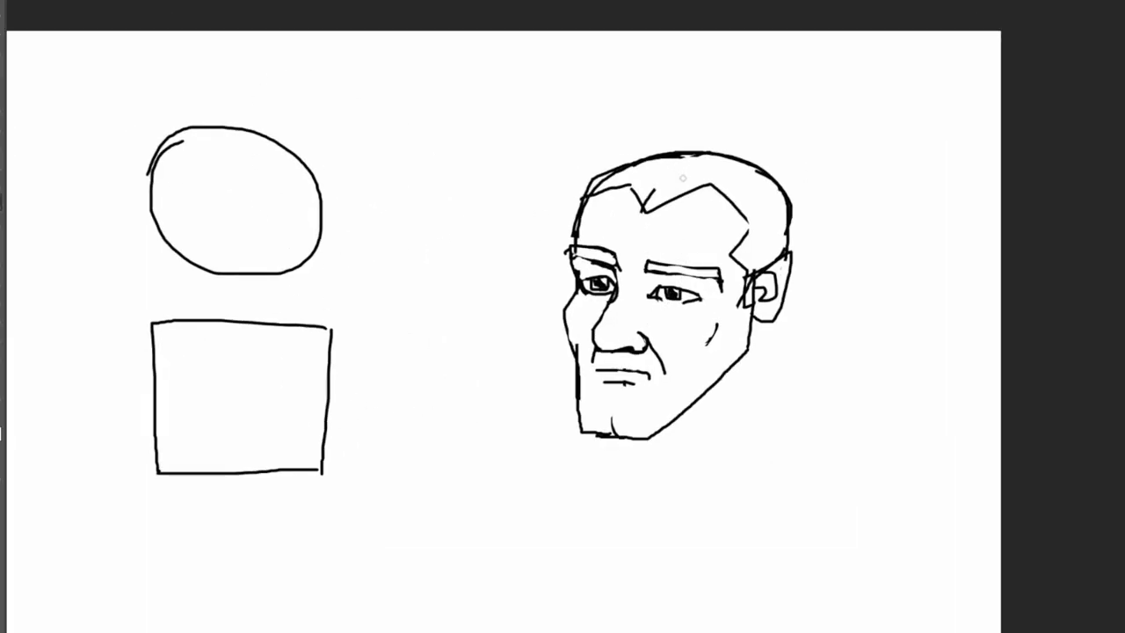
scroll(672, 391, "down", 2)
scroll(563, 440, "down", 2)
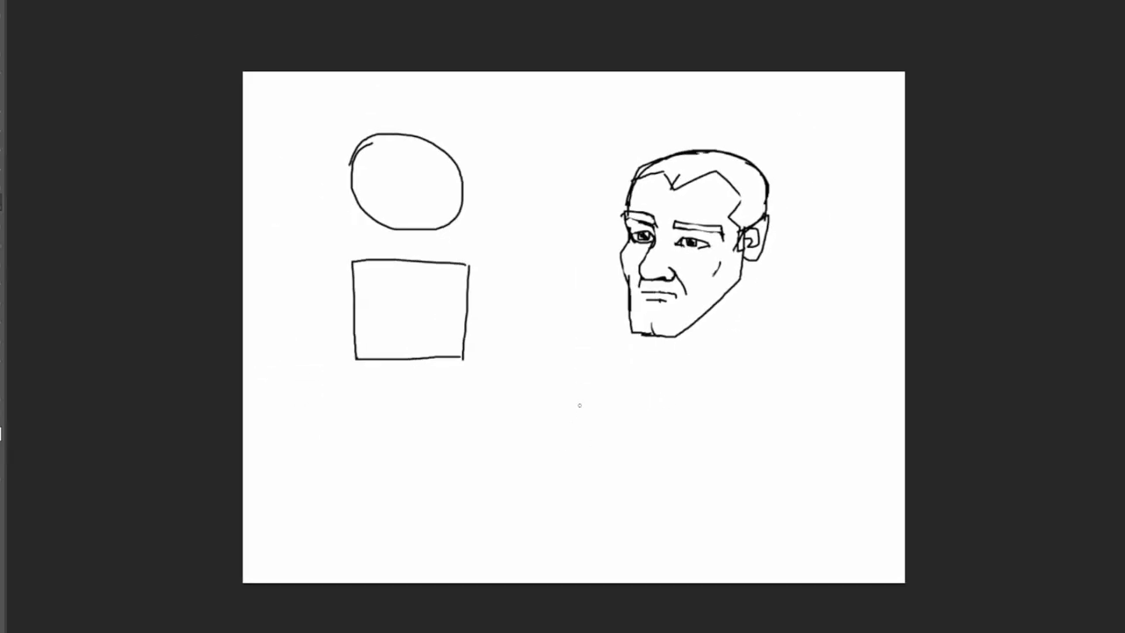
Step: Undo the last three strokes of the small figure and redraw a line at the neck below its boxy head
scroll(545, 424, "up", 2)
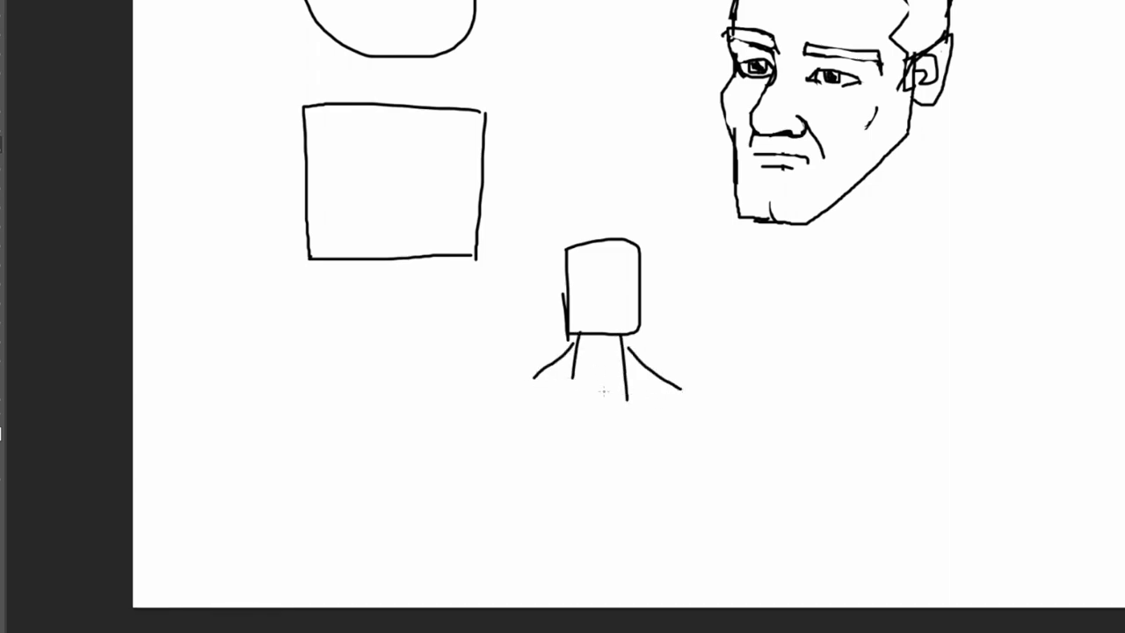
key("ctrl+z")
key("ctrl+z")
key("ctrl+z")
left_click_drag(622, 336, 569, 375)
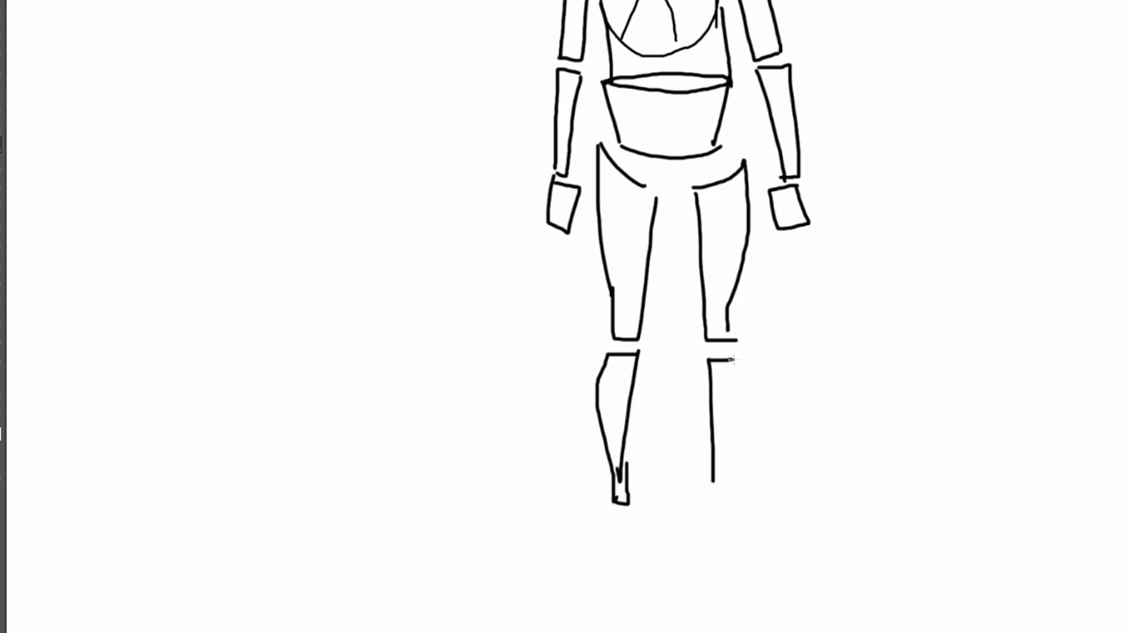
Step: Draw the outer calf contour of the mannequin's right-hand lower leg
left_click_drag(741, 370, 733, 432)
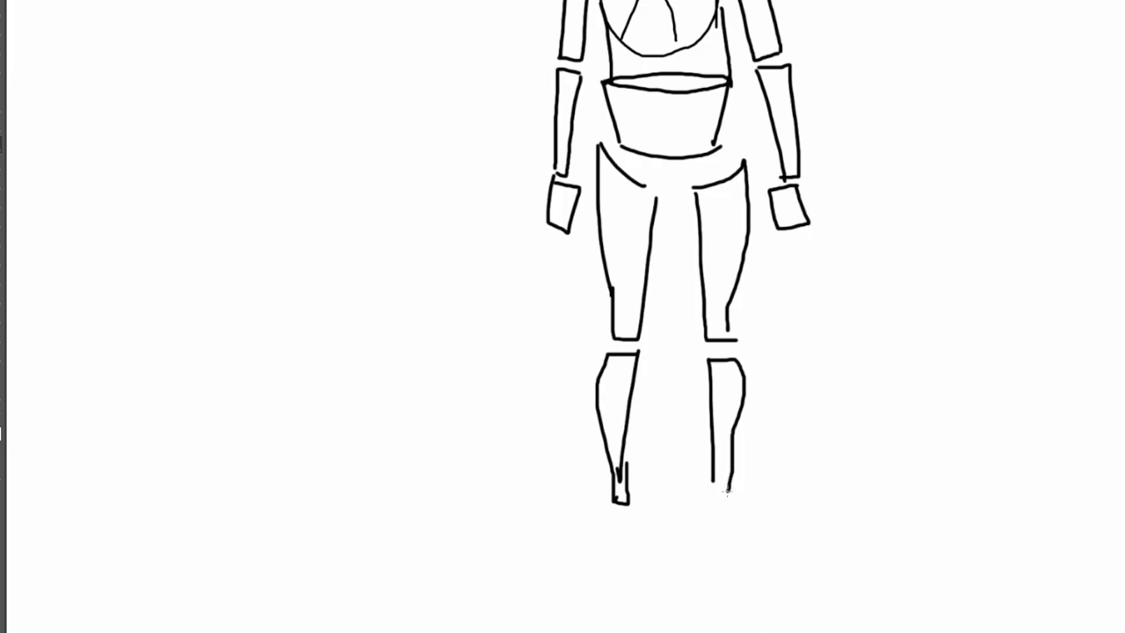